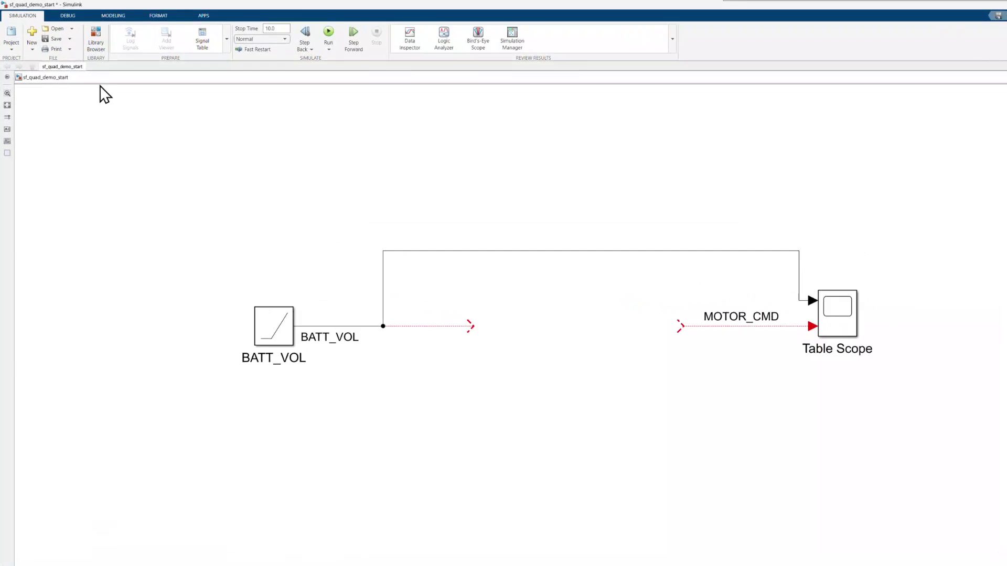
# Step: Browse the Library Browser and expand the Stateflow library
pyautogui.click(87, 42)
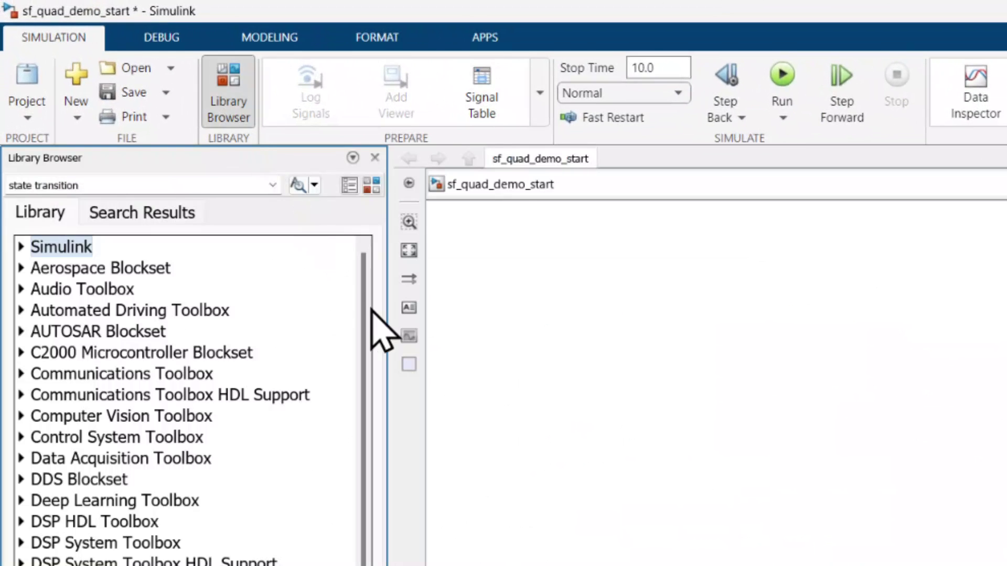
pyautogui.scroll(-10, 371, 310)
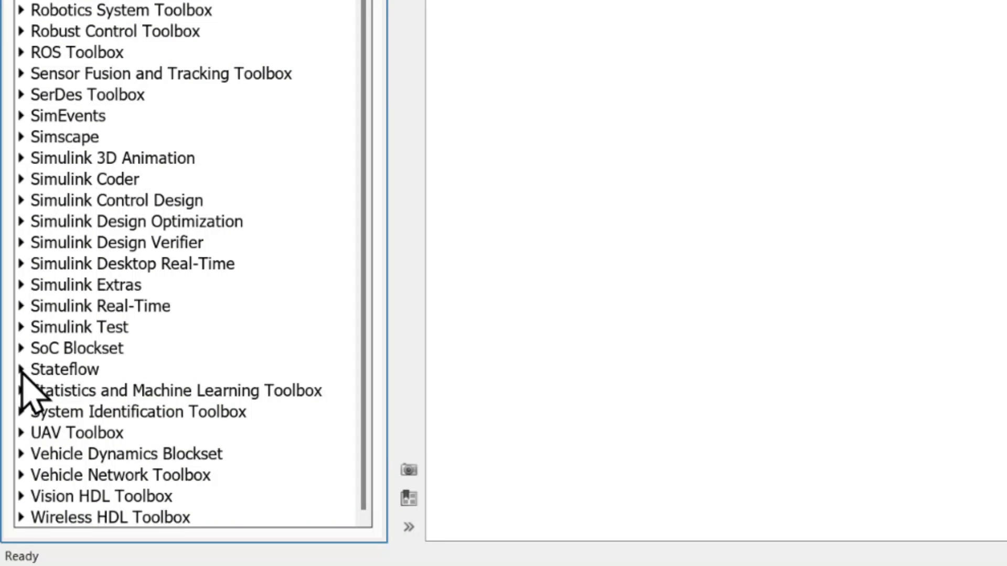
pyautogui.click(21, 370)
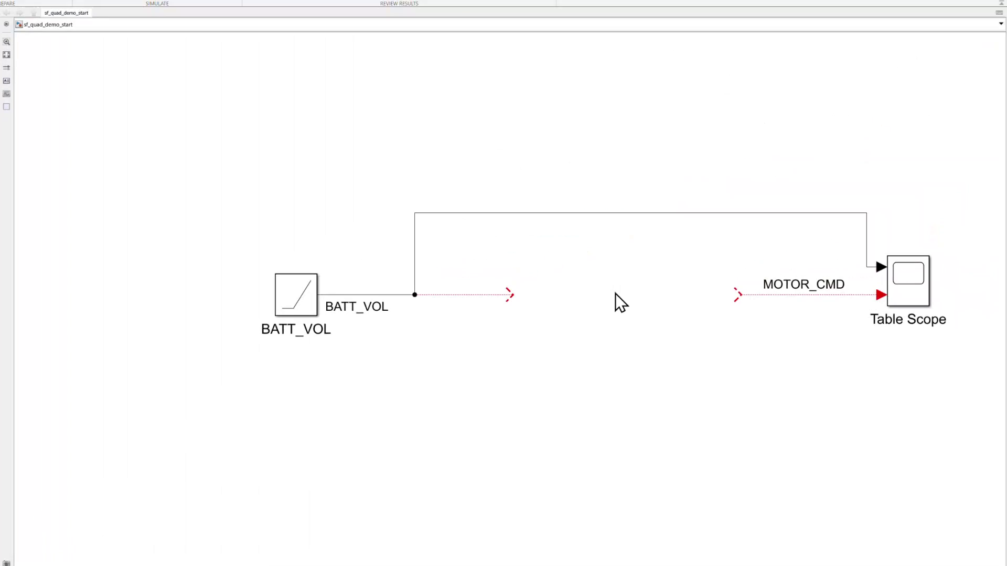
# Step: Quick-insert a State Transition Table block in the gap and open its table
pyautogui.doubleClick(615, 294)
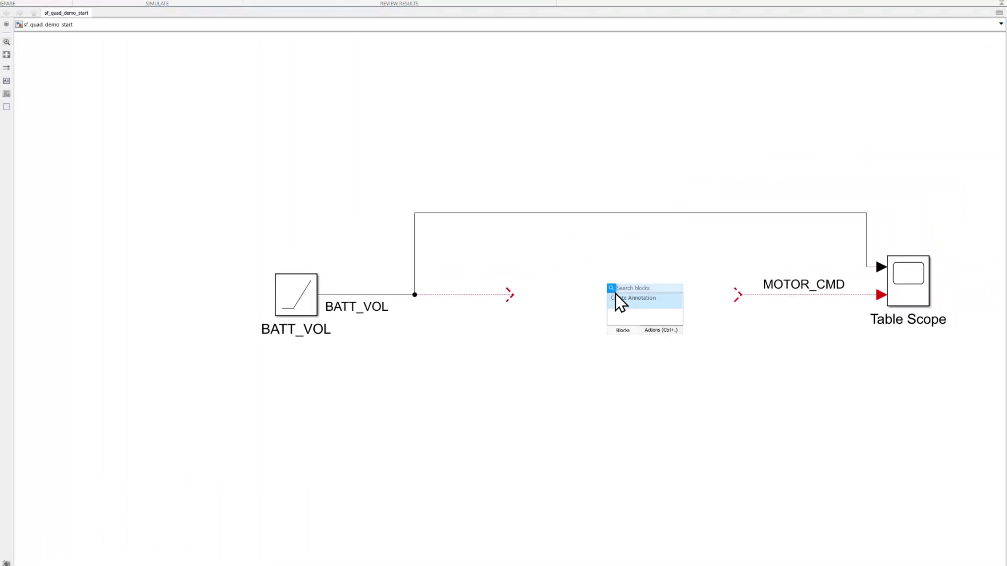
pyautogui.write('State tr')
pyautogui.press('Return')
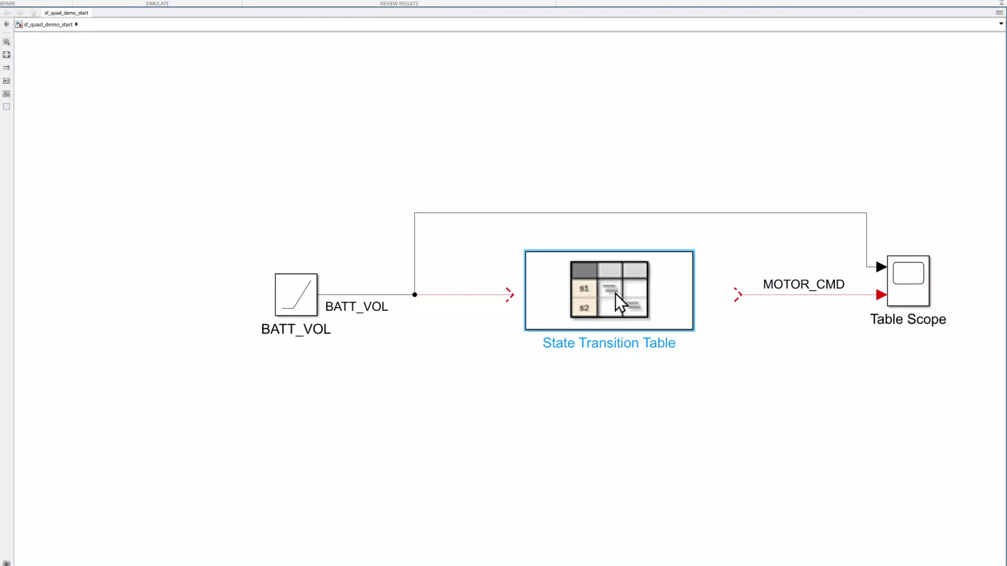
pyautogui.doubleClick(612, 292)
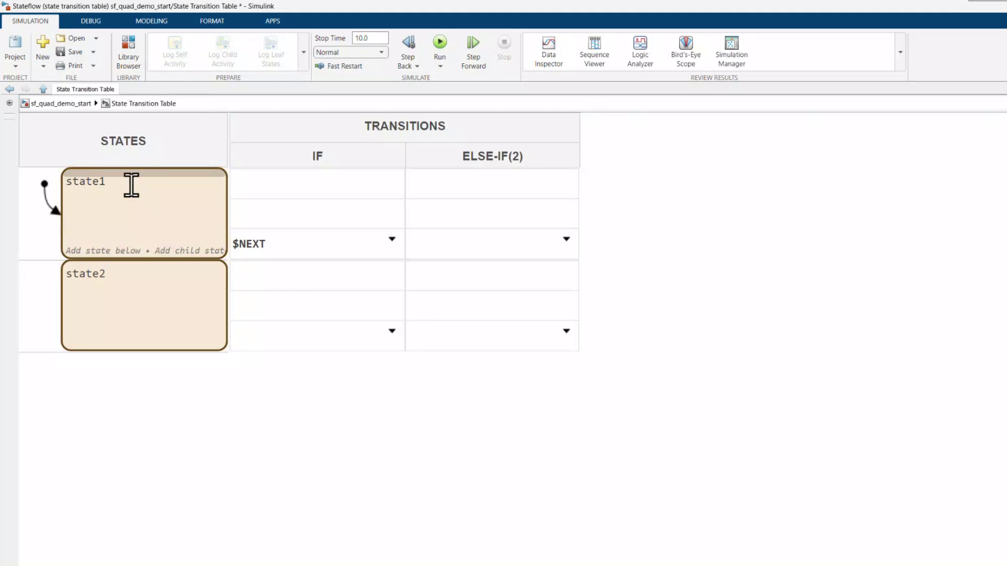
# Step: Rename state1 to Standby and state2 to Takeoff
pyautogui.doubleClick(98, 184)
pyautogui.write('Standby')
pyautogui.click(88, 274)
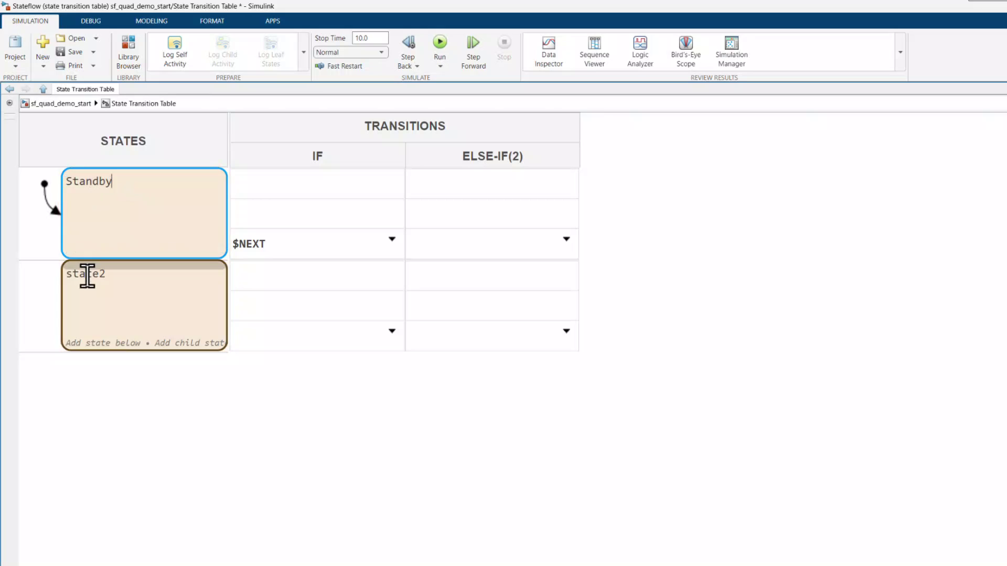
pyautogui.doubleClick(88, 274)
pyautogui.write('Takeoff')
pyautogui.click(161, 404)
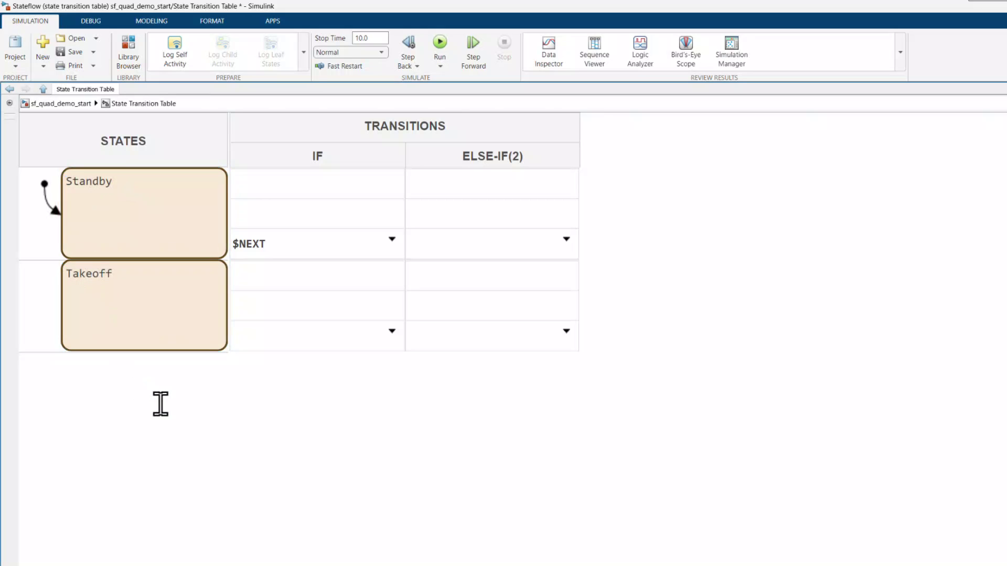
# Step: Try adding a state below and a child state in Takeoff, undoing both
pyautogui.click(107, 344)
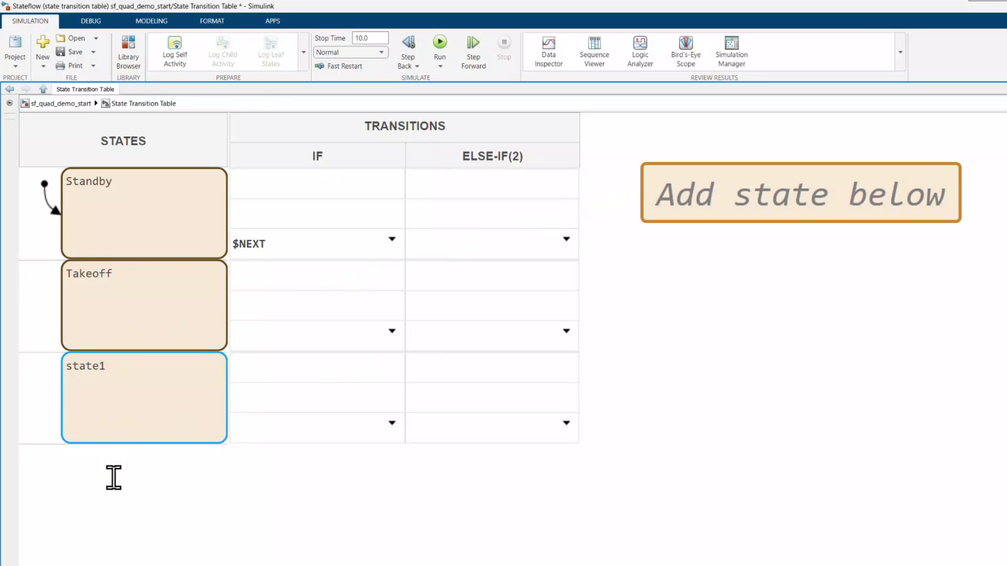
pyautogui.hotkey('ctrl', 'z')
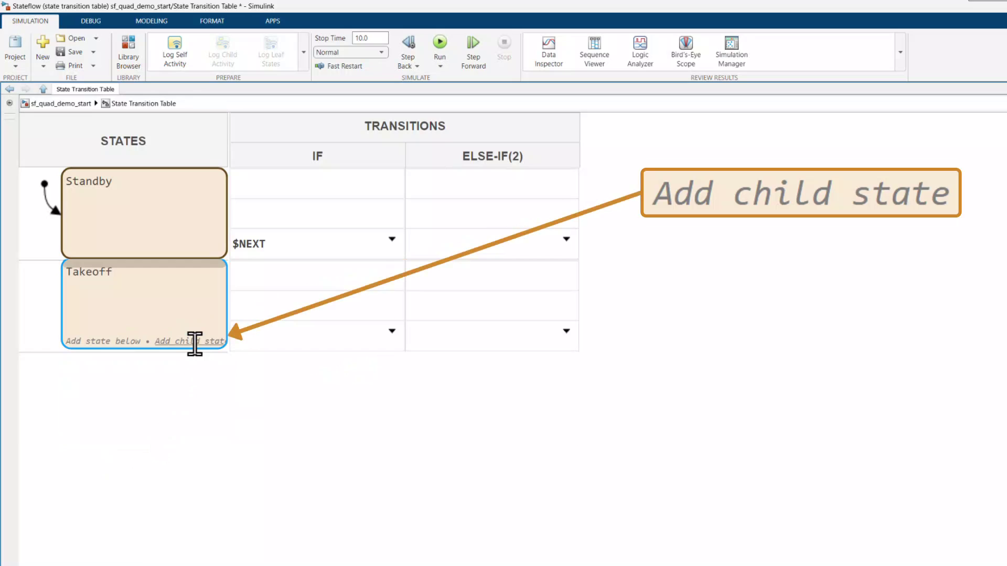
pyautogui.click(195, 341)
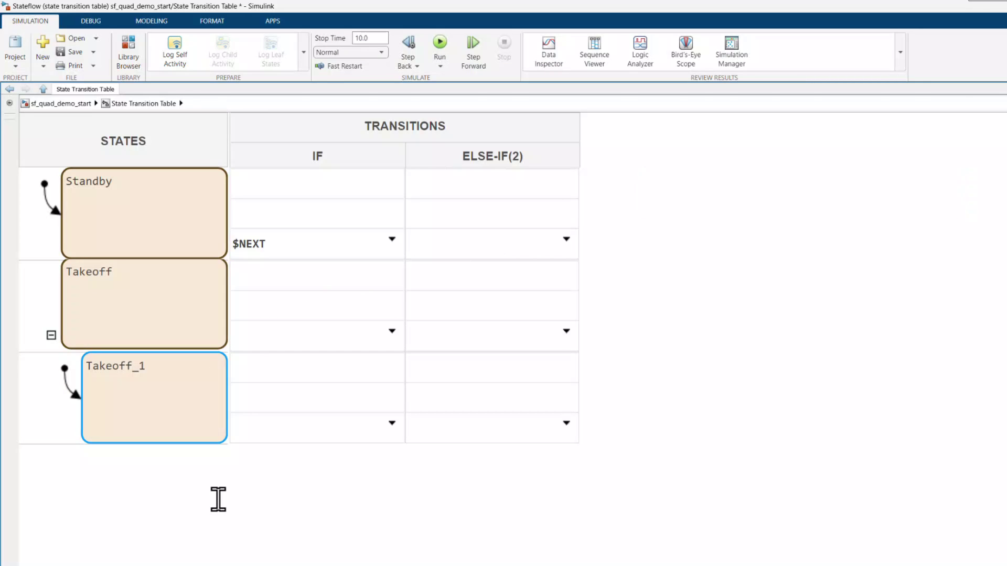
pyautogui.hotkey('ctrl', 'z')
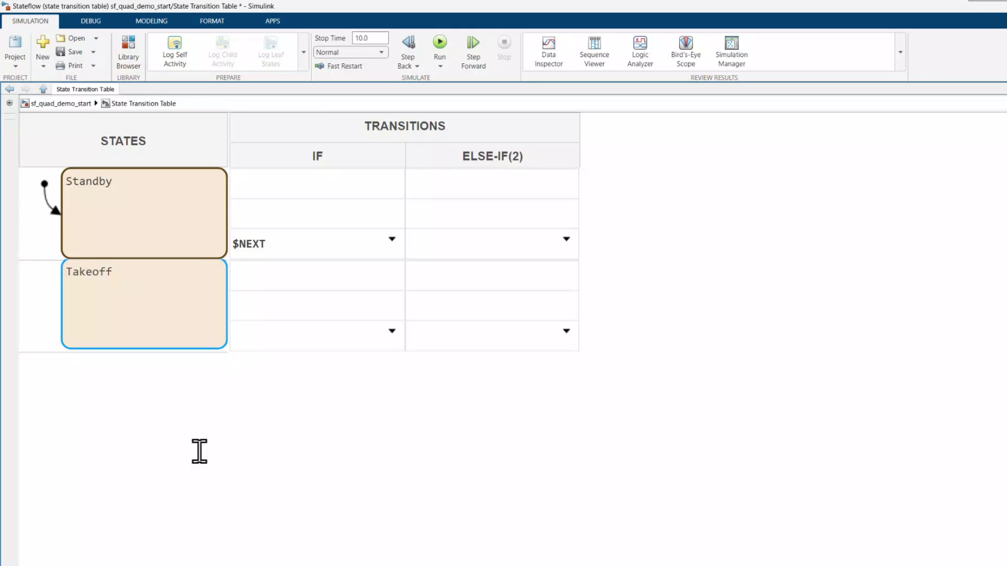
# Step: Connect the BATT_VOL line to the table block's input in the parent model and reopen the table
pyautogui.click(43, 90)
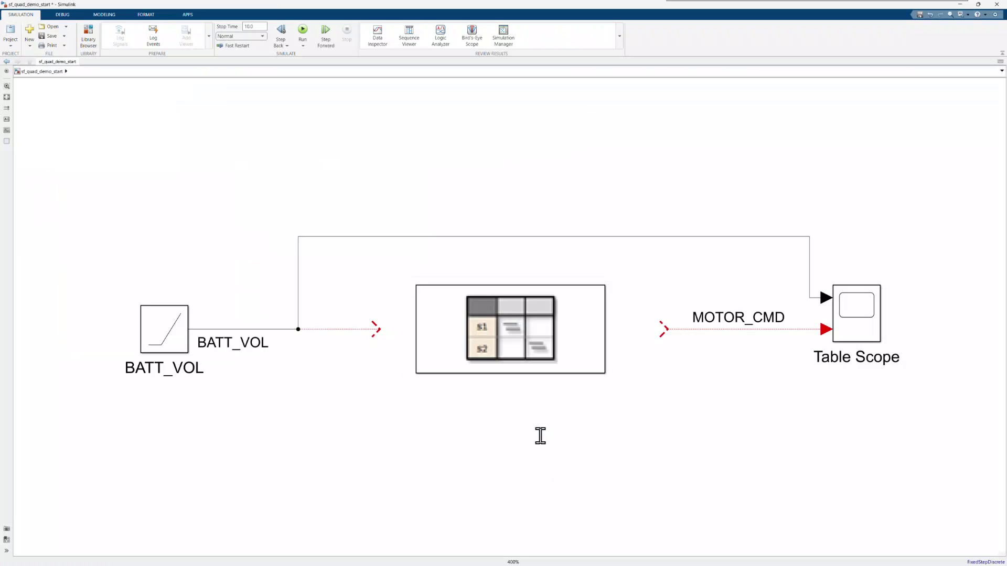
pyautogui.moveTo(381, 330); pyautogui.dragTo(415, 329)
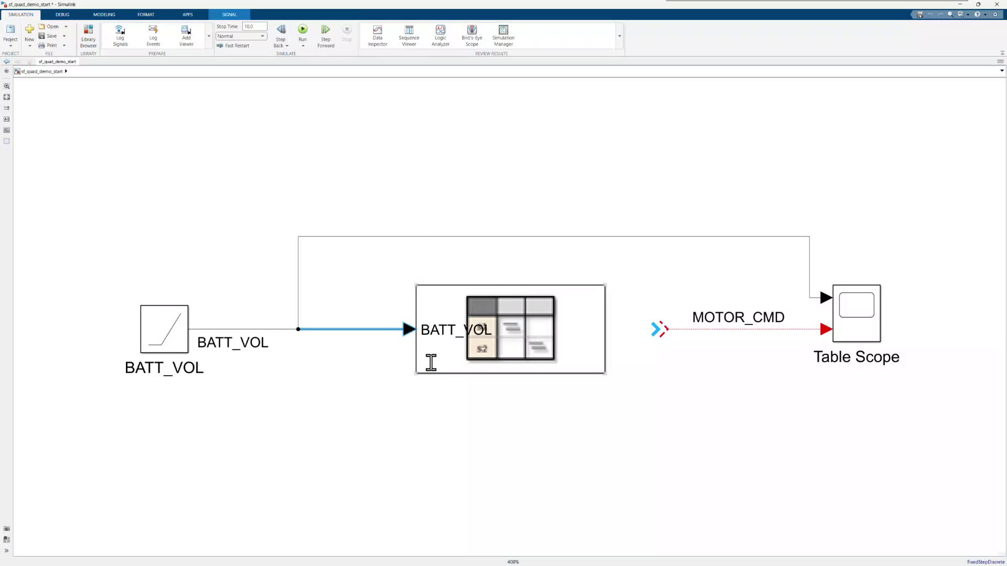
pyautogui.click(432, 363)
pyautogui.doubleClick(431, 363)
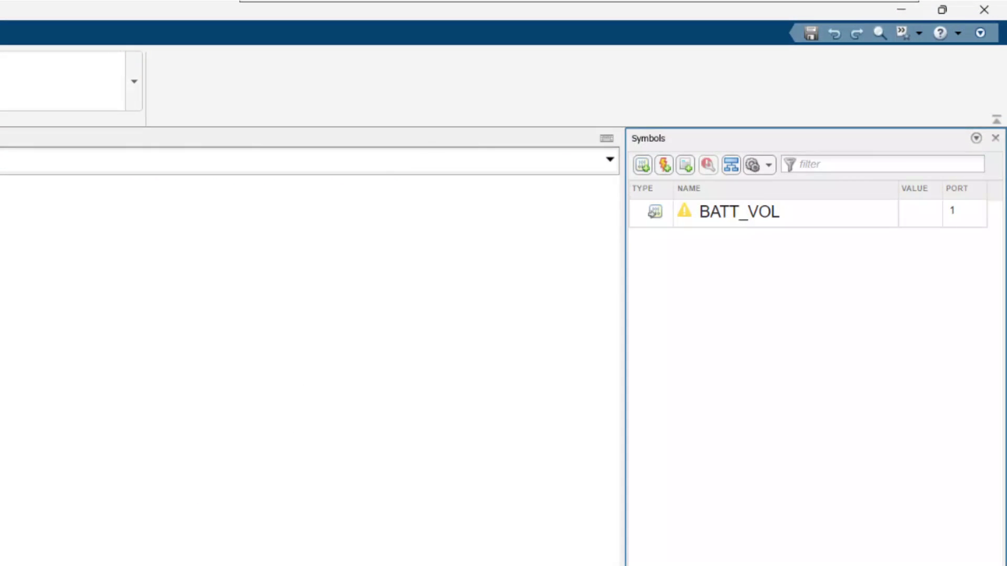
# Step: Inspect the BATT_VOL input symbol's warning in the Symbols pane
pyautogui.click(681, 223)
pyautogui.moveTo(687, 212)
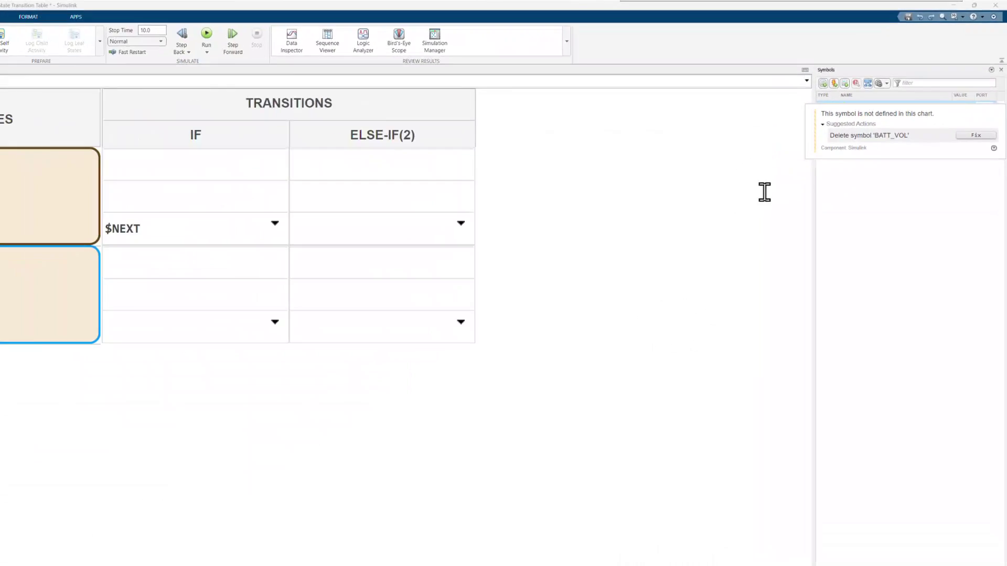
pyautogui.click(794, 169)
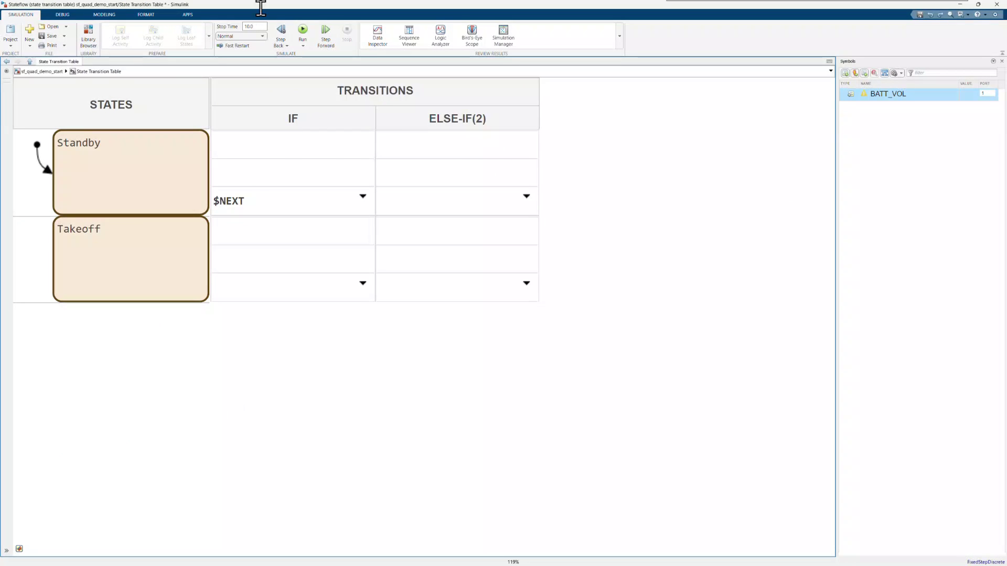
# Step: Make Standby go to Takeoff when [BATT_VOL > 2]
pyautogui.click(238, 144)
pyautogui.write('[B')
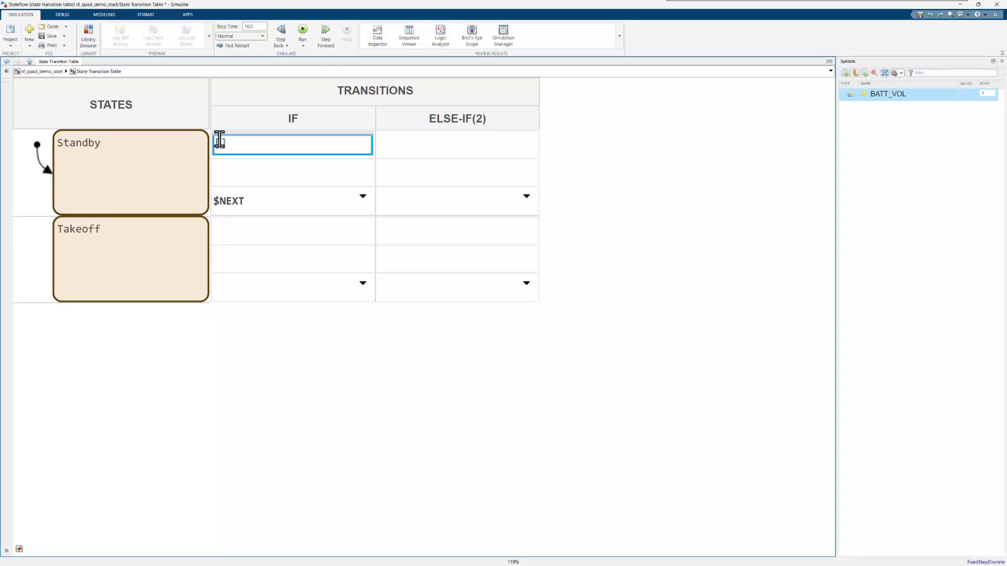
pyautogui.write('ATT_VOL > 2')
pyautogui.click(361, 197)
pyautogui.click(236, 233)
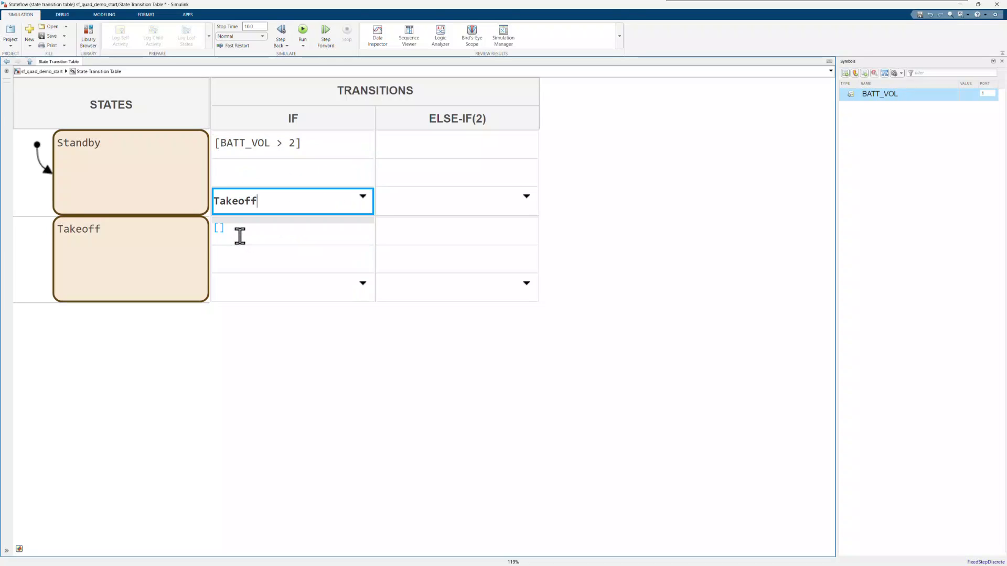
# Step: Make Takeoff return to Standby when [BATT_VOL <= 2]
pyautogui.click(220, 229)
pyautogui.write('[BATT_VOL <= 2')
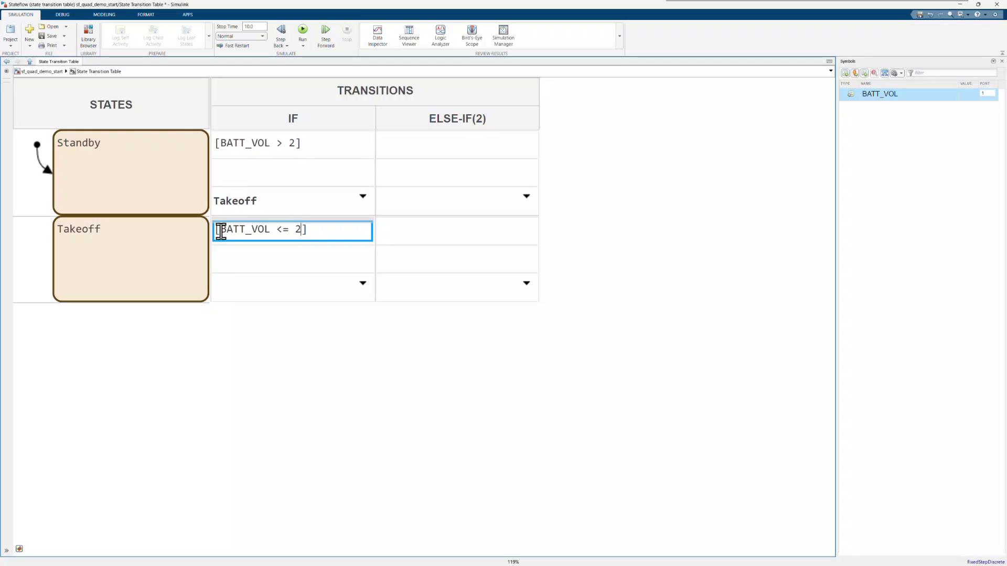
pyautogui.click(356, 285)
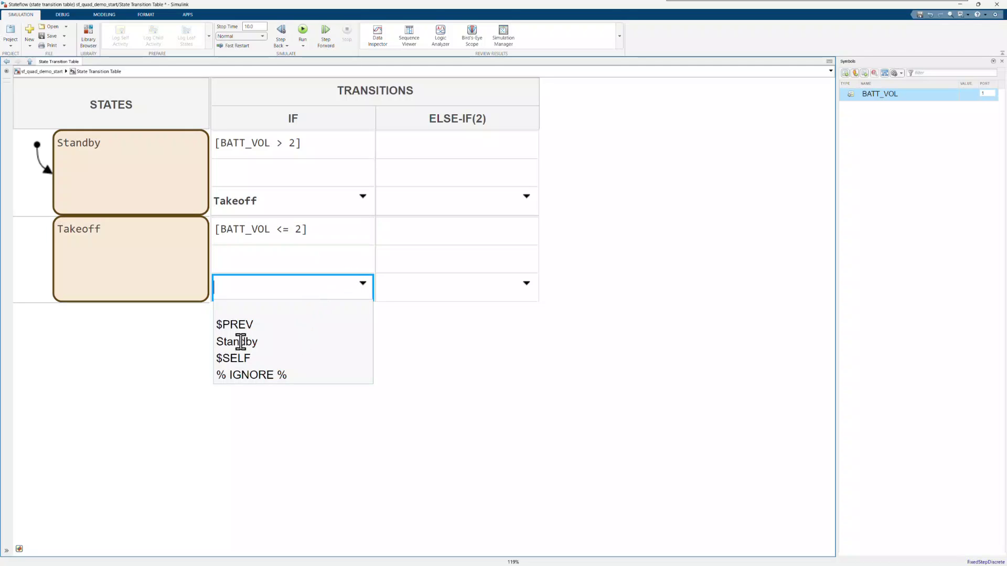
pyautogui.click(270, 341)
pyautogui.click(733, 186)
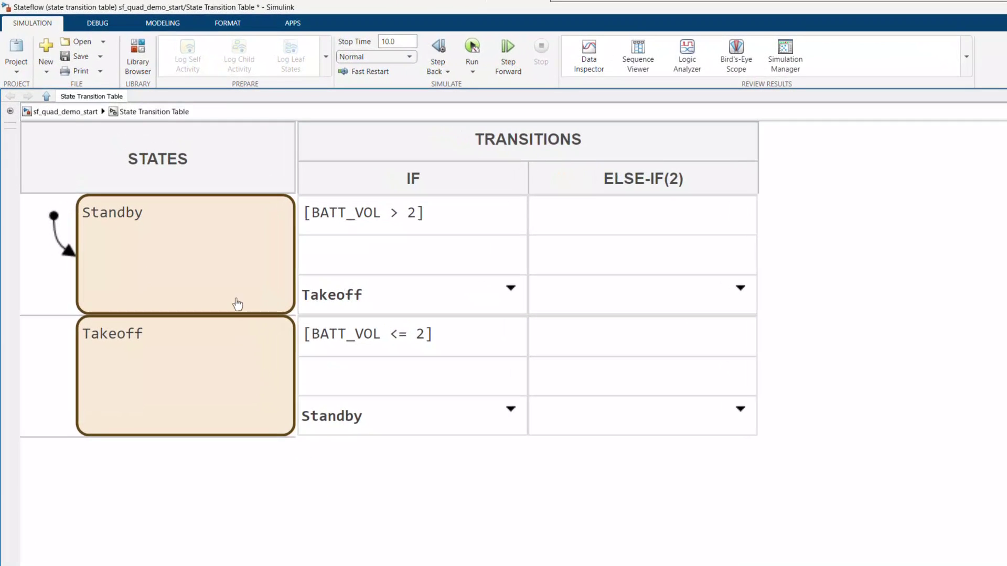
# Step: Give Standby the entry action MOTOR_CMD = 0
pyautogui.moveTo(232, 279)
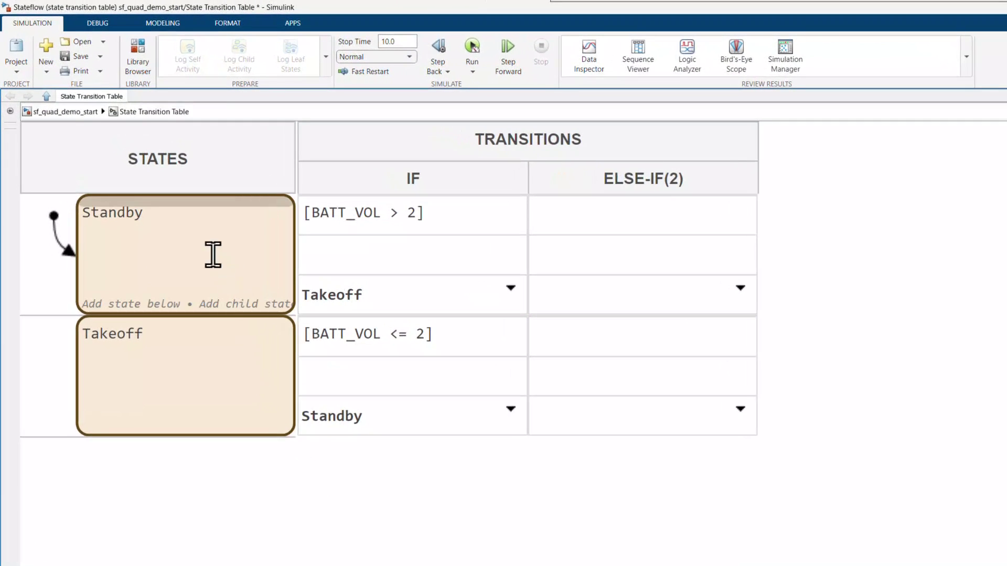
pyautogui.click(206, 216)
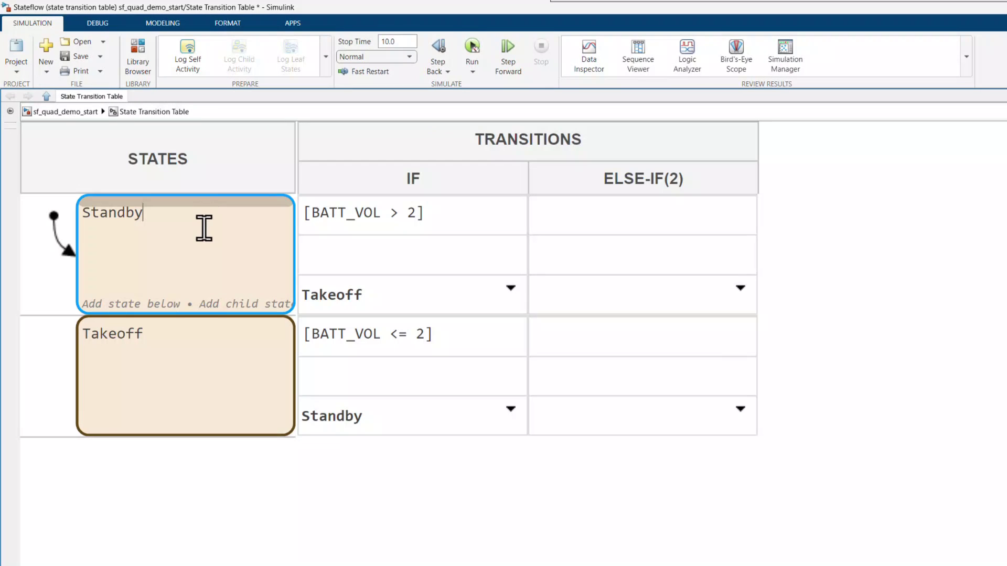
pyautogui.write('entry: MOTOR_CMD = 0;')
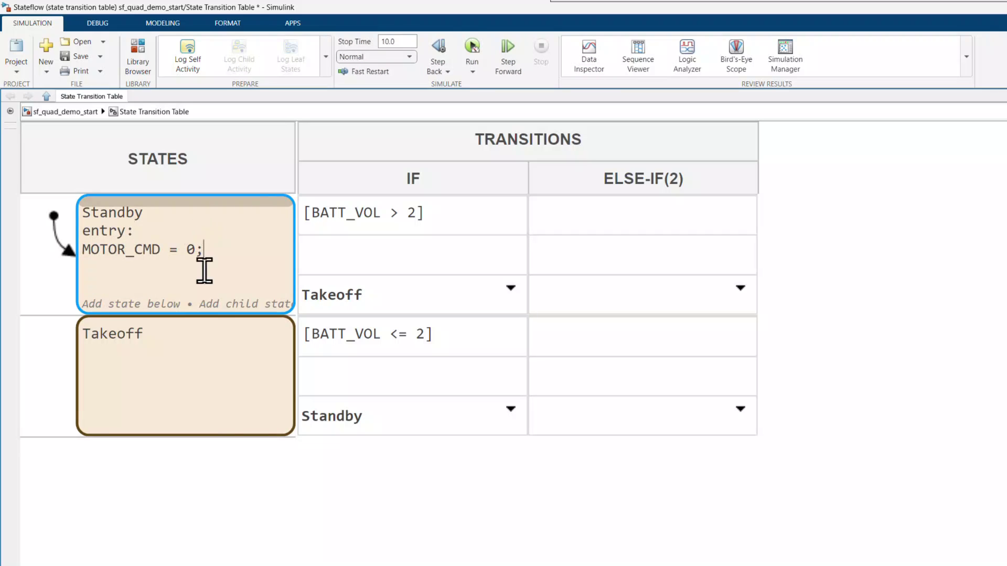
# Step: Give Takeoff the entry action MOTOR_CMD = 0.5
pyautogui.click(200, 333)
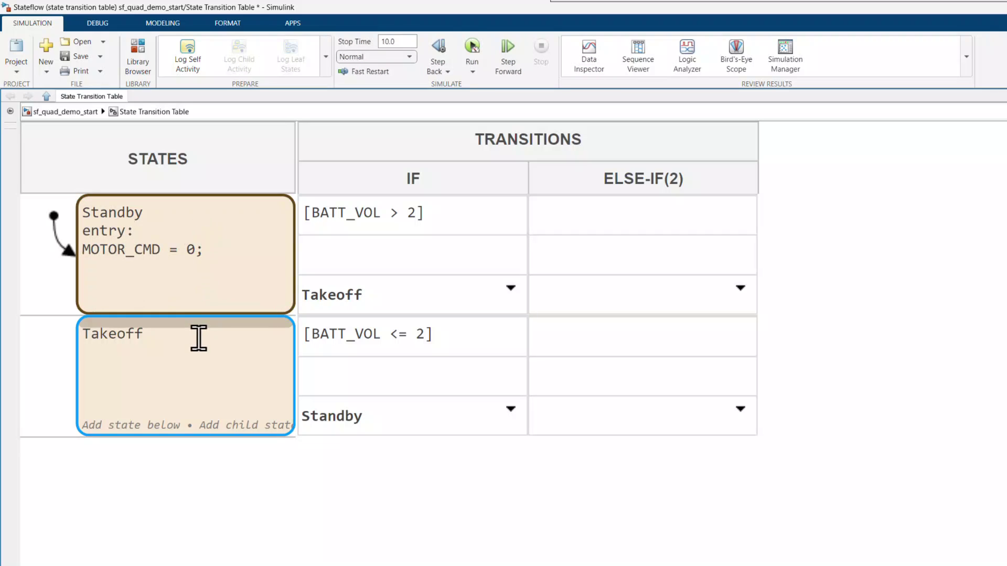
pyautogui.press('Return')
pyautogui.write('entry: MOTOR_CMD')
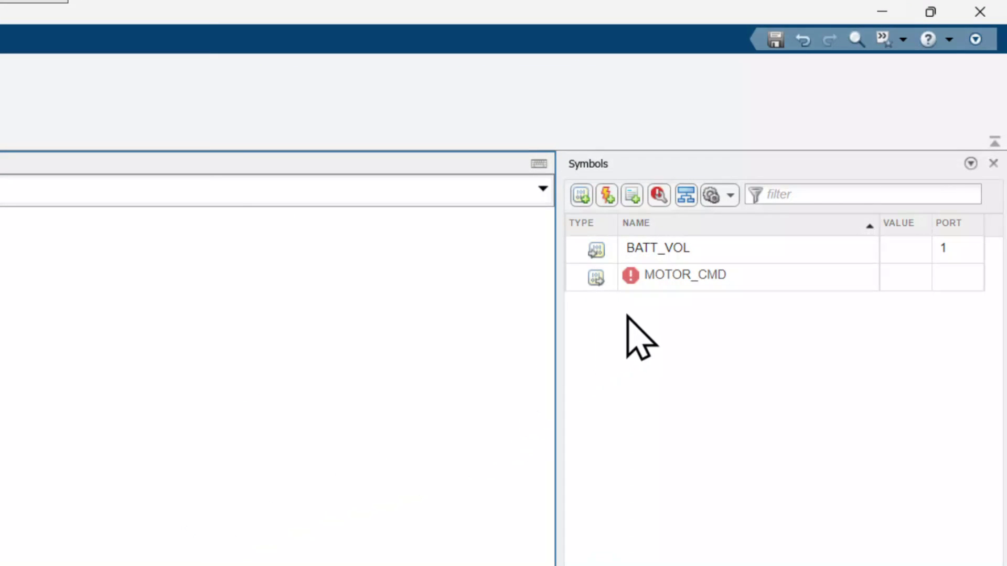
# Step: Use the undefined-symbol fix to create MOTOR_CMD as output data on port 1, keeping its type
pyautogui.click(629, 286)
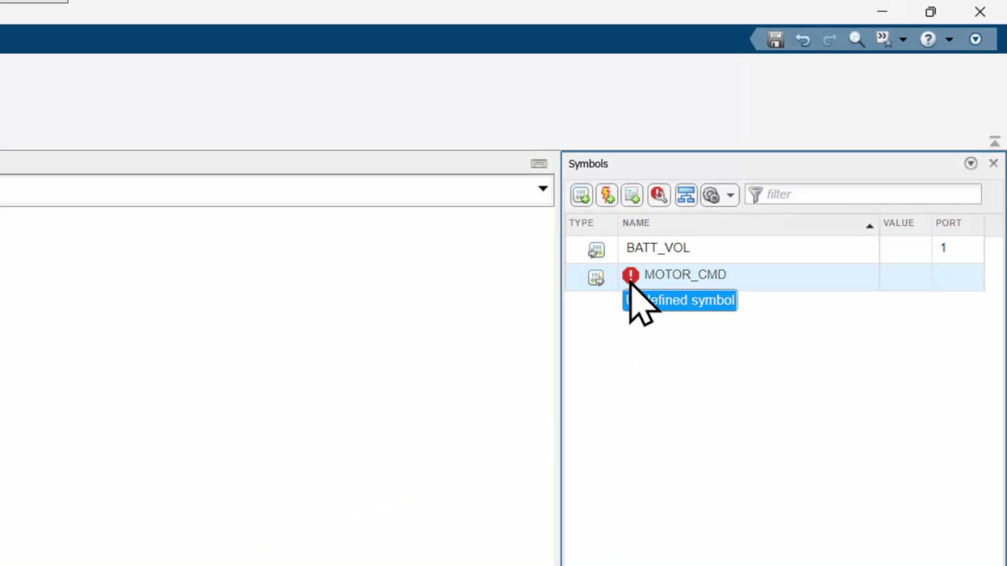
pyautogui.click(629, 276)
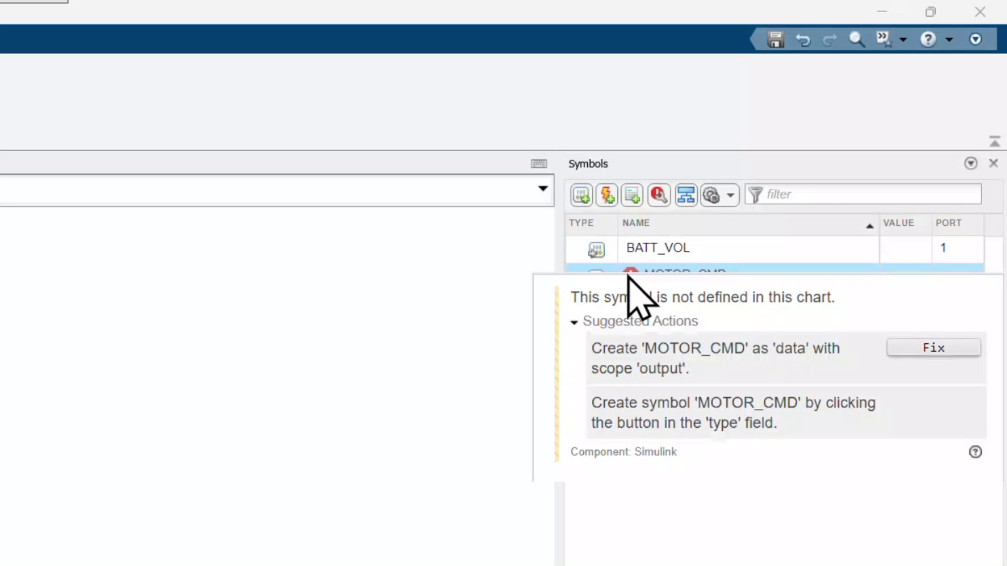
pyautogui.click(517, 427)
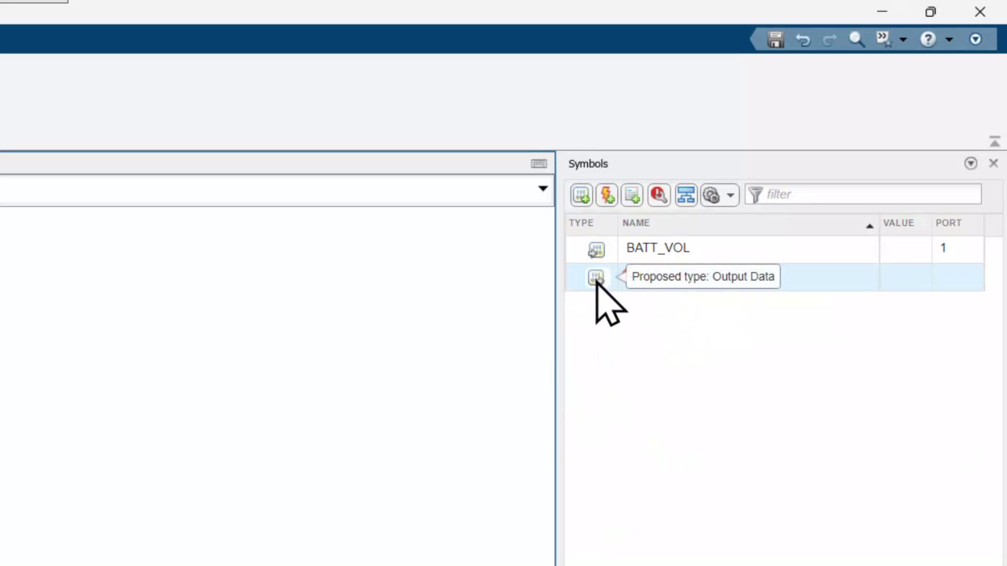
pyautogui.click(663, 192)
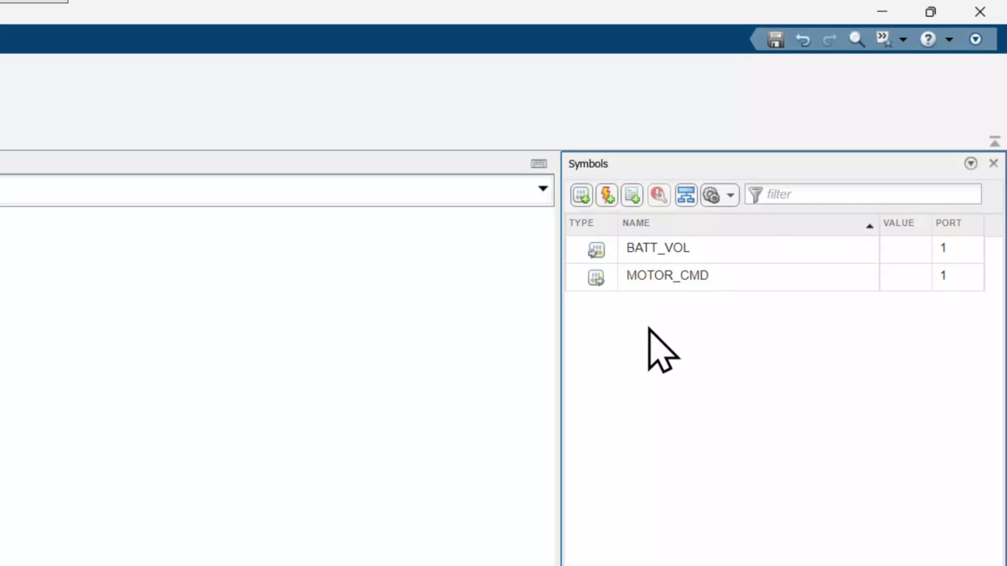
pyautogui.click(597, 279)
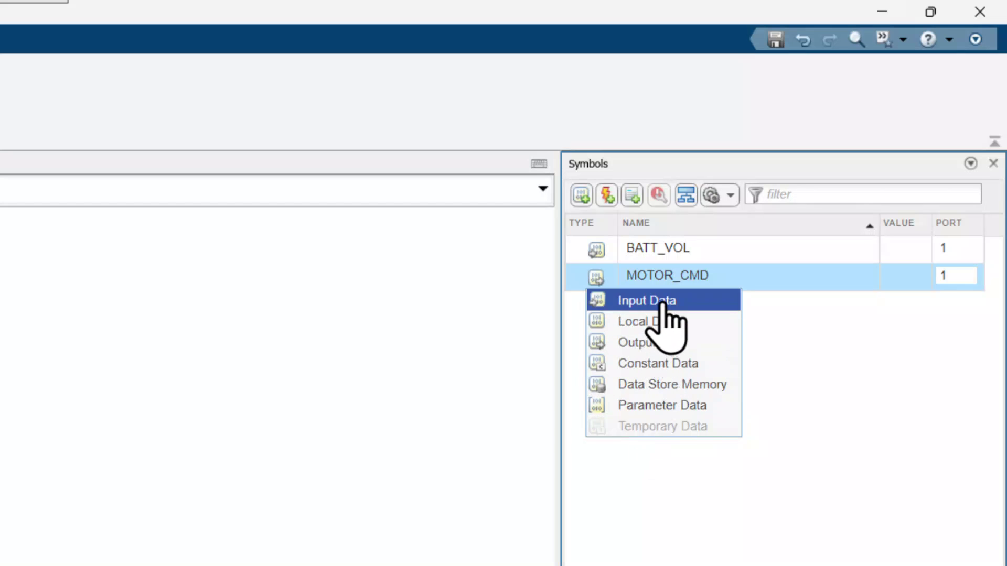
pyautogui.click(820, 371)
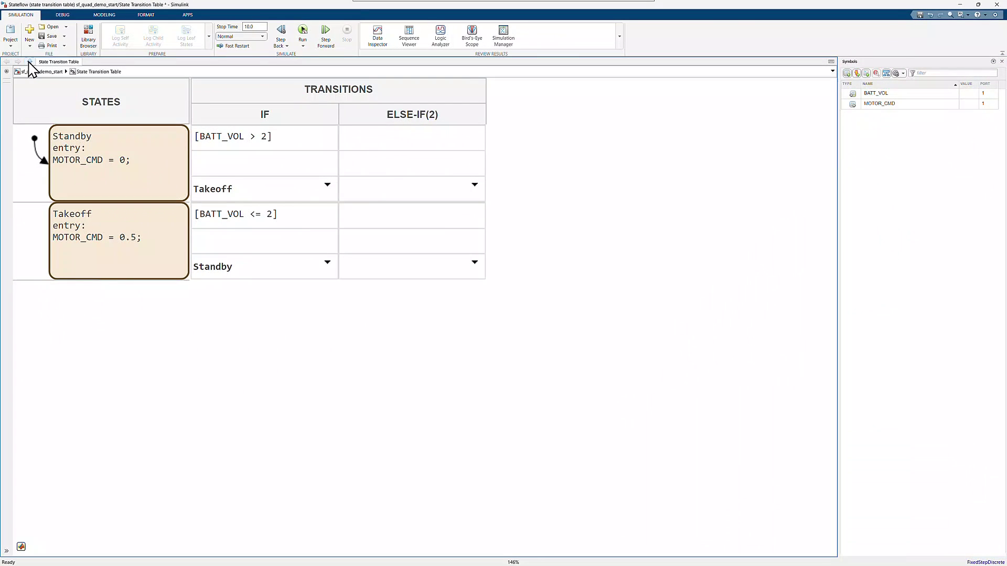
# Step: Wire the table's MOTOR_CMD output to Table Scope's second input in the parent model
pyautogui.click(29, 62)
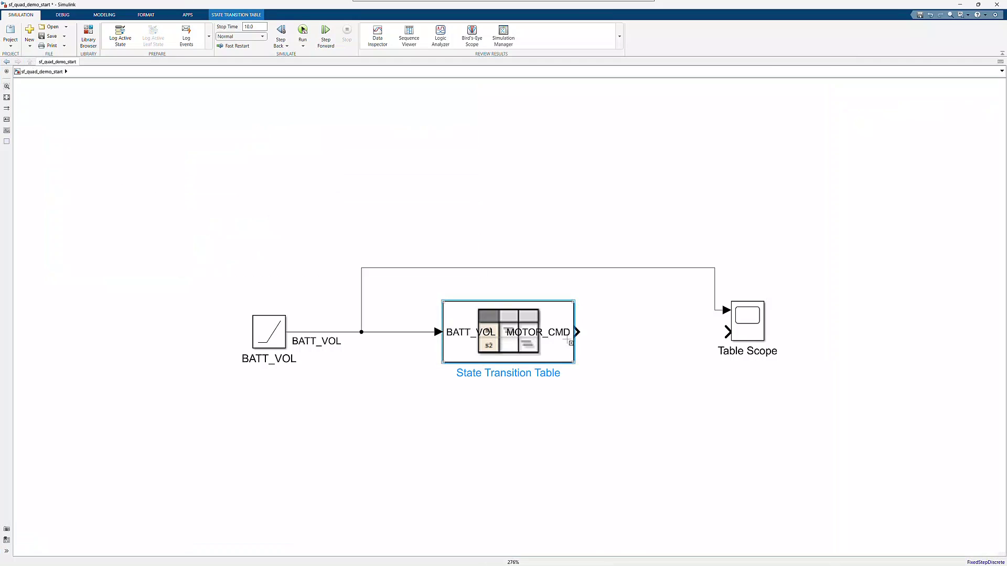
pyautogui.moveTo(579, 333); pyautogui.dragTo(725, 332)
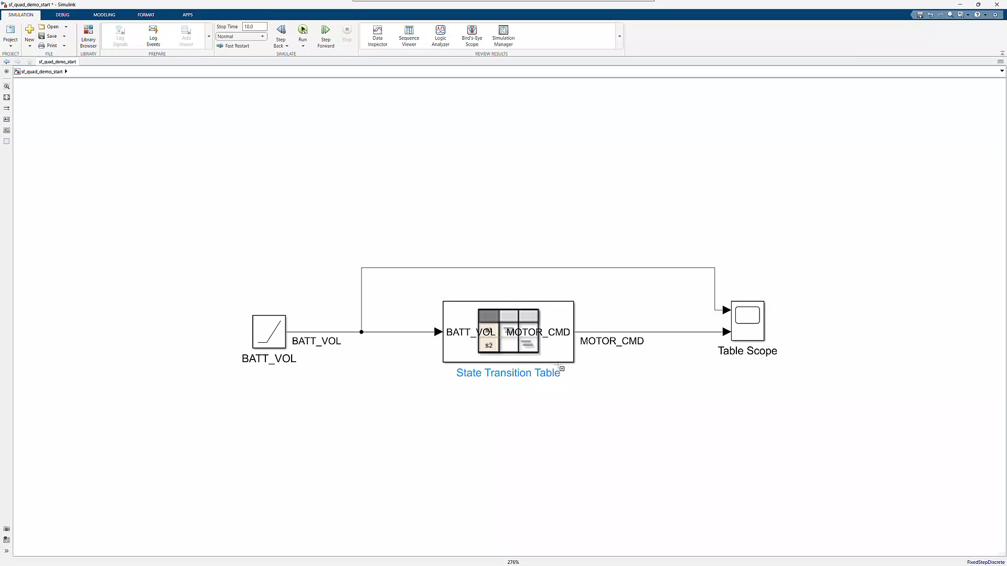
pyautogui.doubleClick(559, 357)
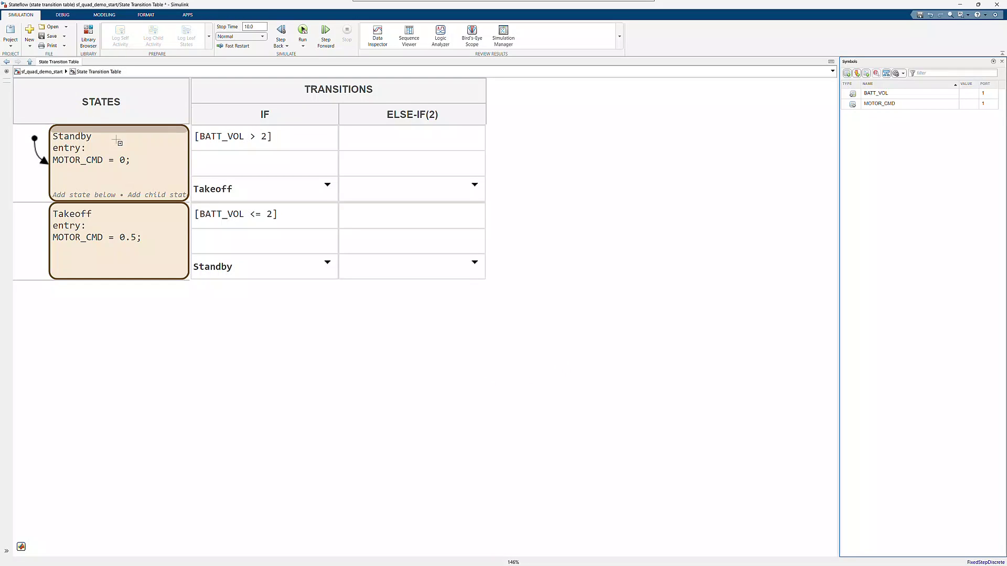
pyautogui.click(29, 62)
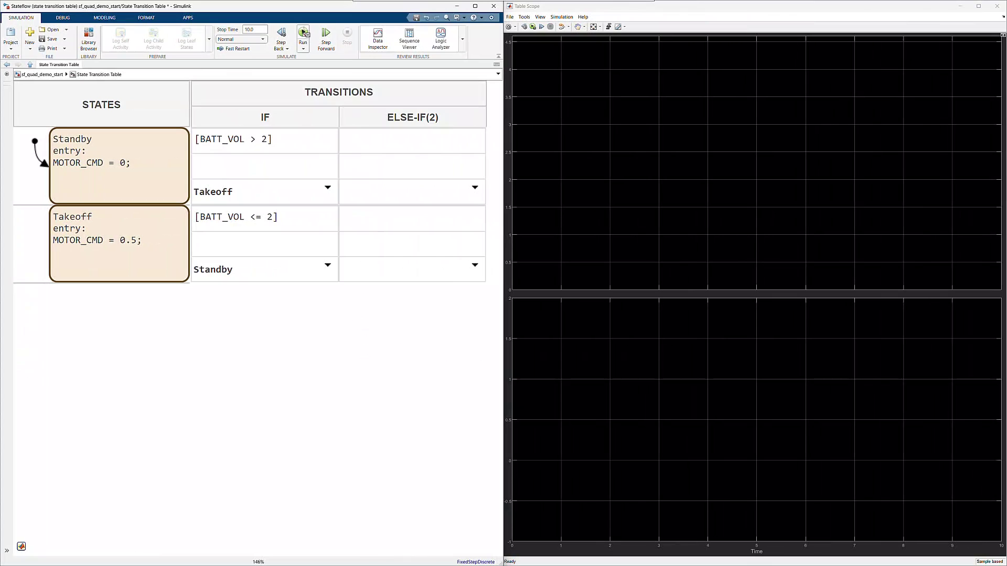
# Step: Run the 10 s simulation so the scope shows MOTOR_CMD stepping from 0 to 0.5
pyautogui.hotkey('ctrl', 't')
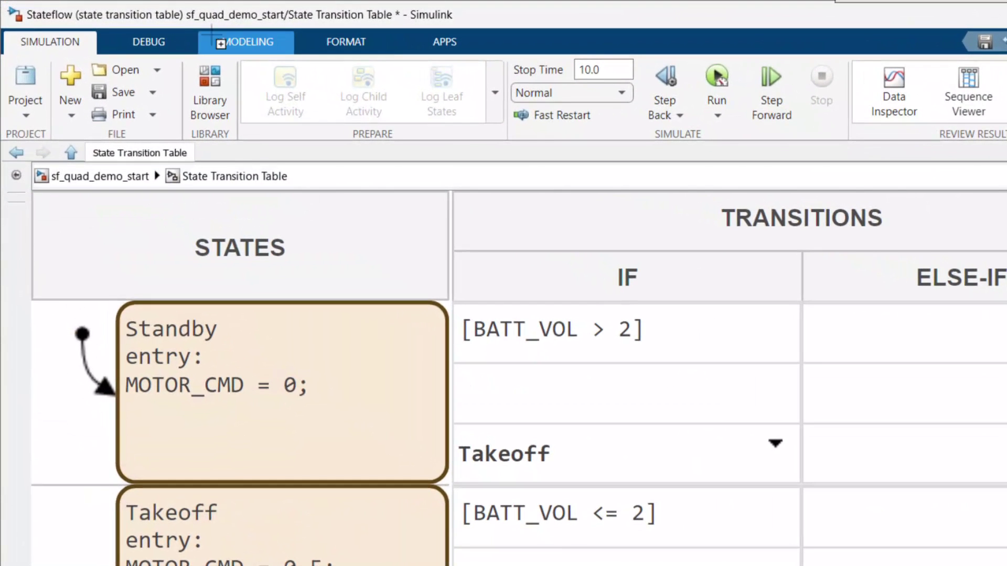
# Step: Preview the table as an auto-generated chart from Debug, then return to the table editor
pyautogui.click(173, 42)
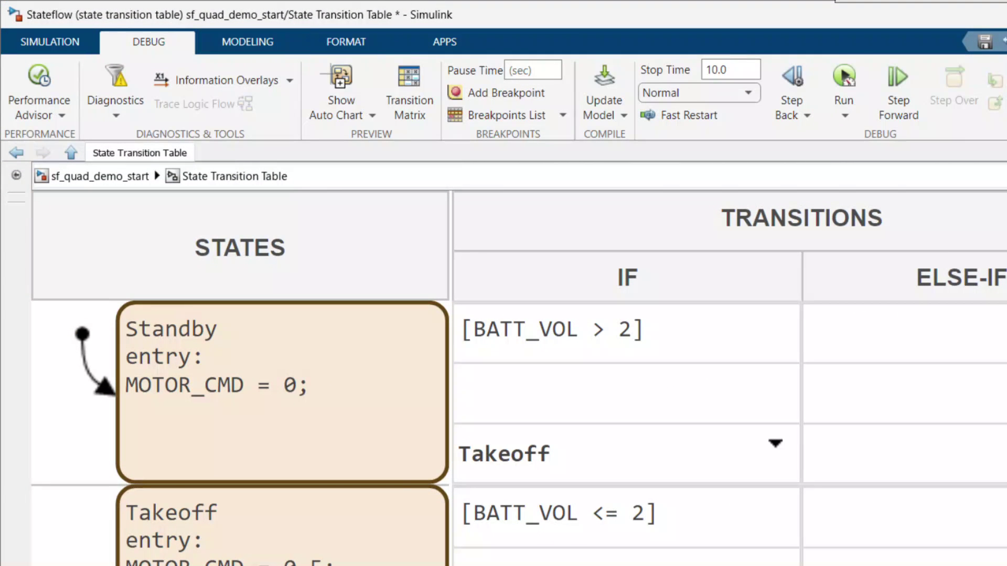
pyautogui.click(342, 92)
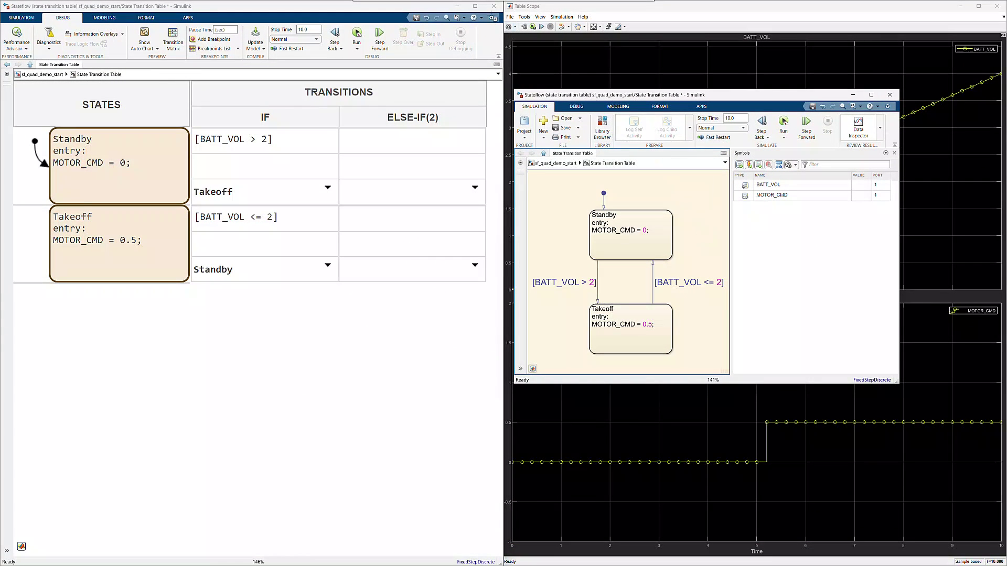
pyautogui.click(481, 12)
pyautogui.moveTo(481, 12); pyautogui.dragTo(482, 13)
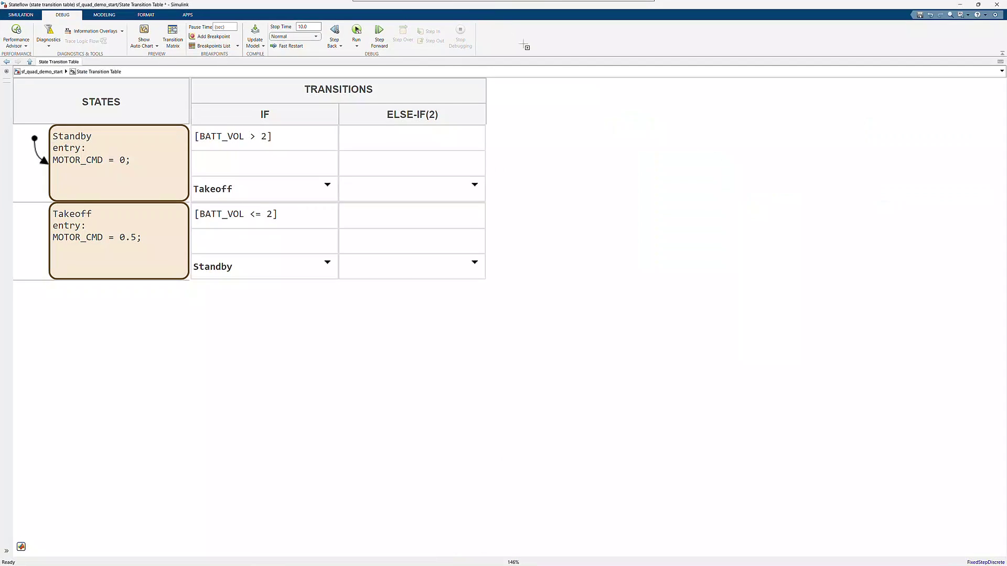